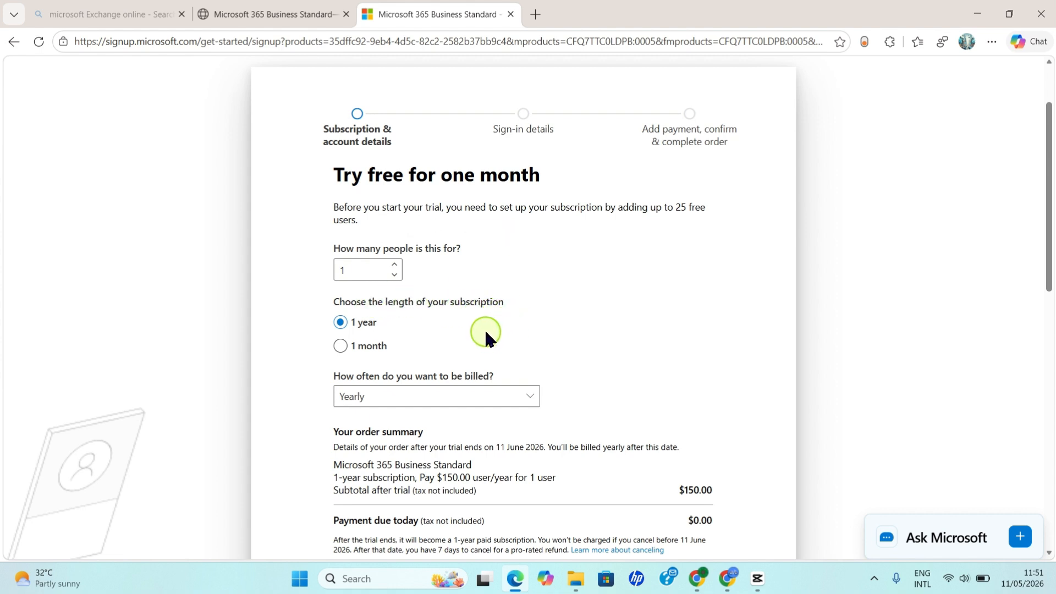
# - Switch the trial to a 1-month plan billed monthly at $15.00 and continue
pyautogui.click(362, 351)
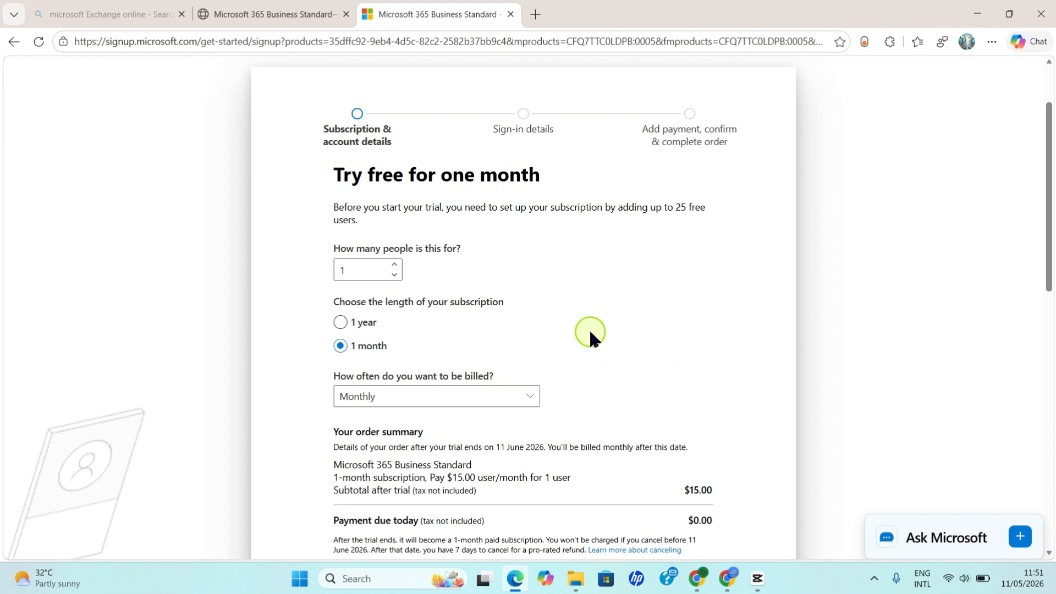
pyautogui.scroll(-3, 594, 330)
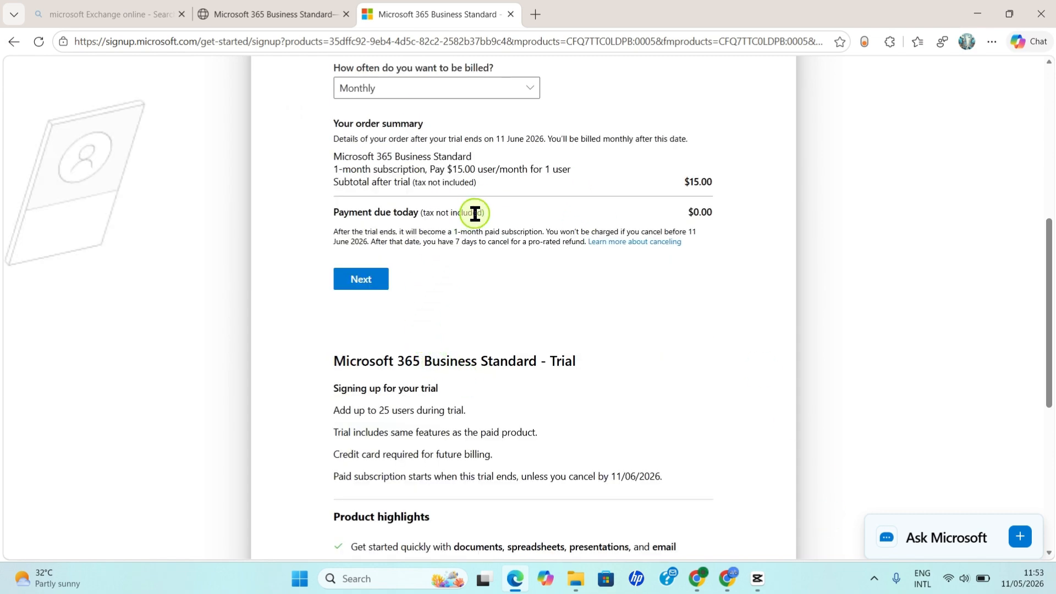
pyautogui.scroll(-4, 475, 212)
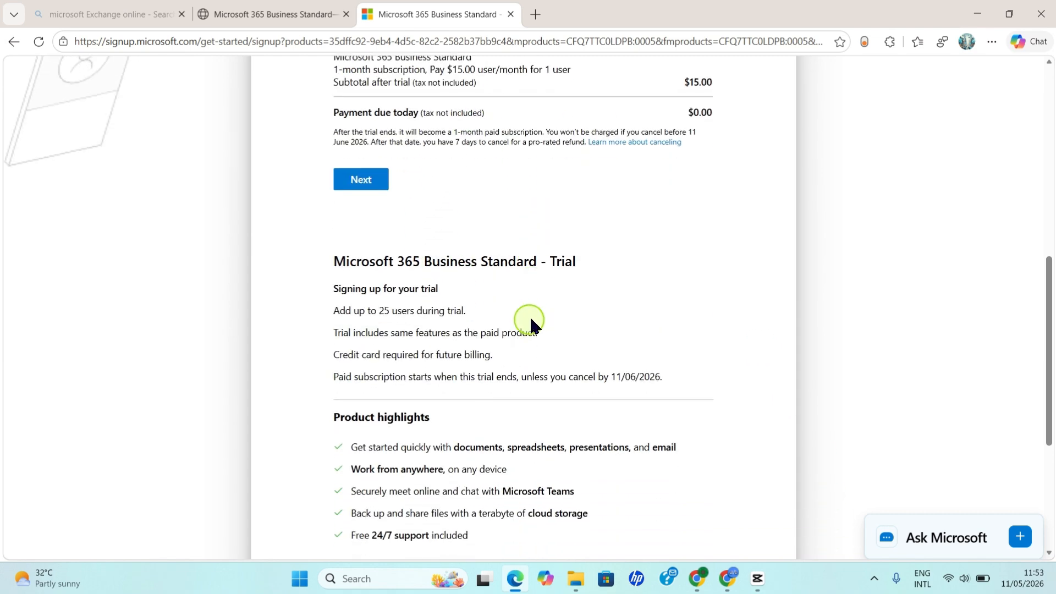
pyautogui.scroll(-3, 464, 360)
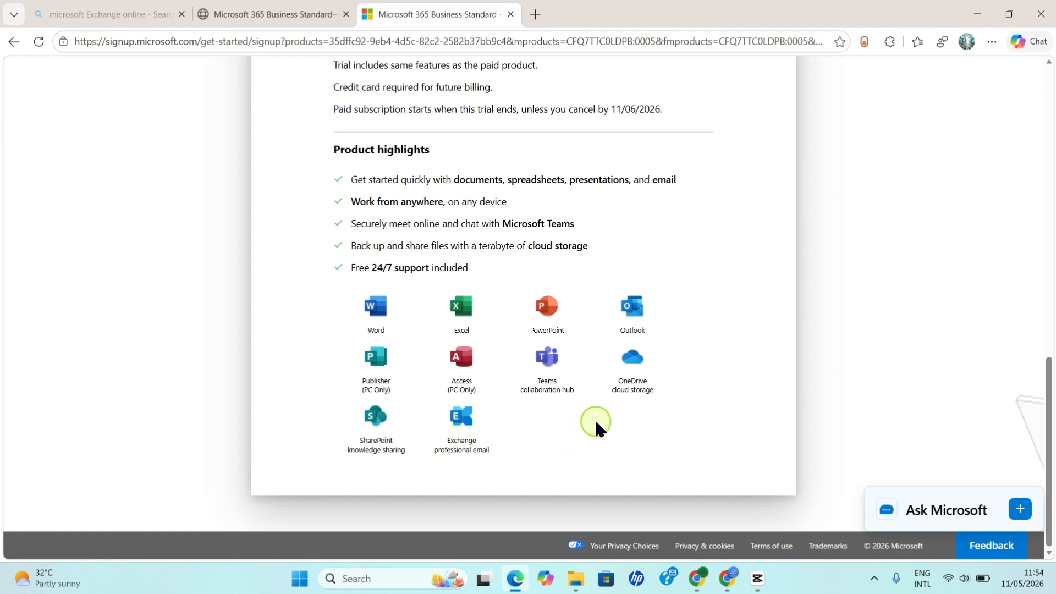
pyautogui.scroll(10, 596, 415)
pyautogui.scroll(-3, 598, 414)
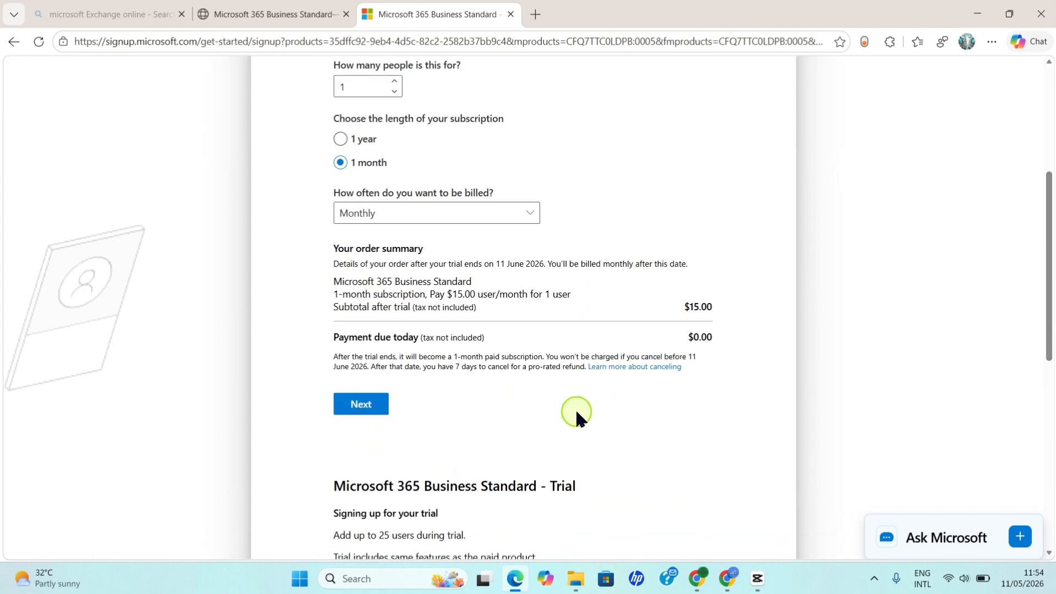
pyautogui.click(355, 404)
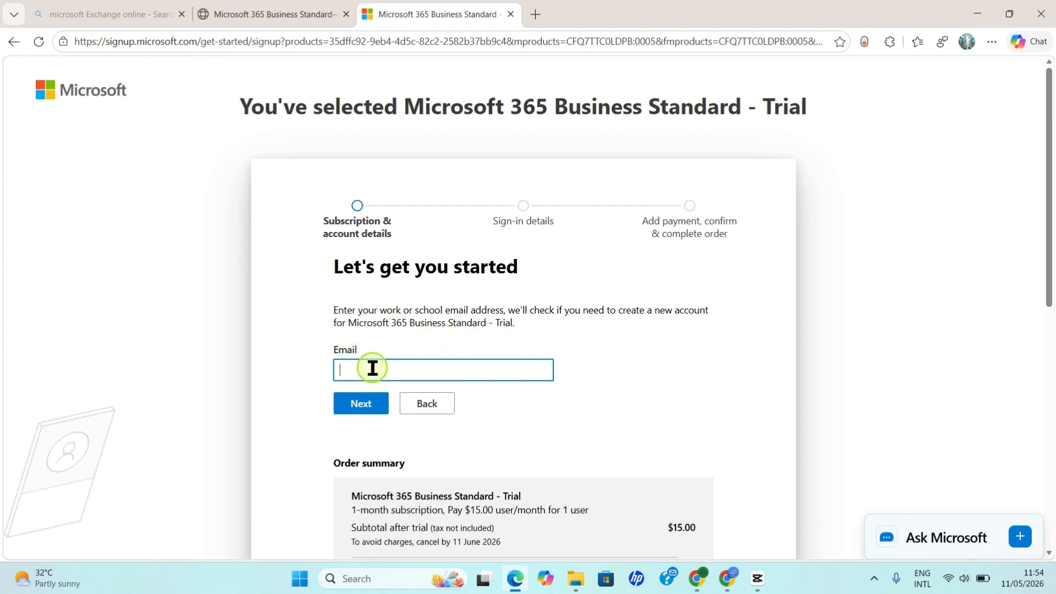
# - Submit the pasted work email address and choose to set up a new account
pyautogui.hotkey('ctrl', 'v')
pyautogui.scroll(-3, 372, 367)
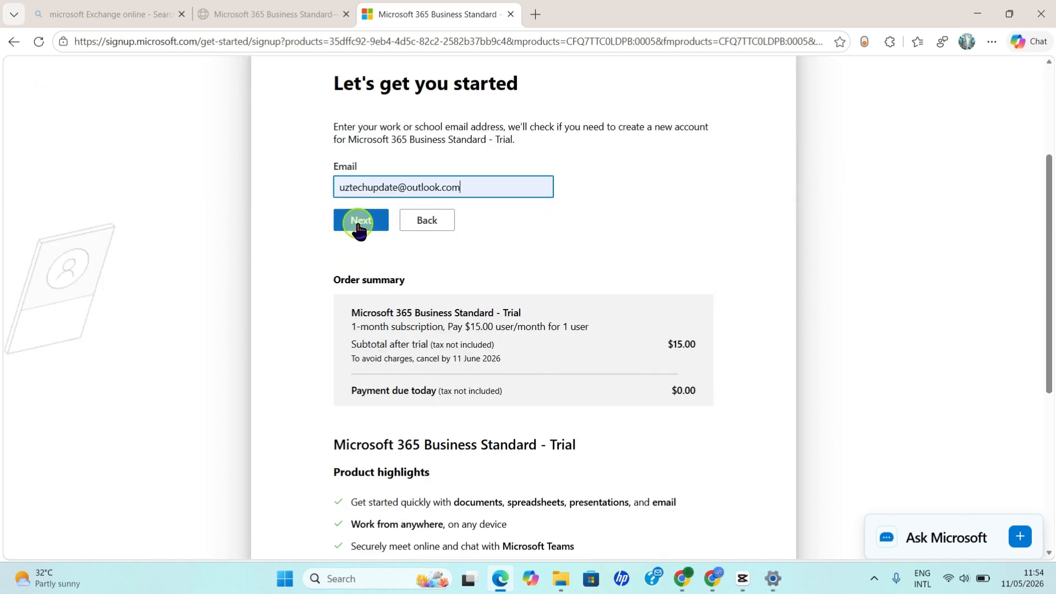
pyautogui.click(360, 223)
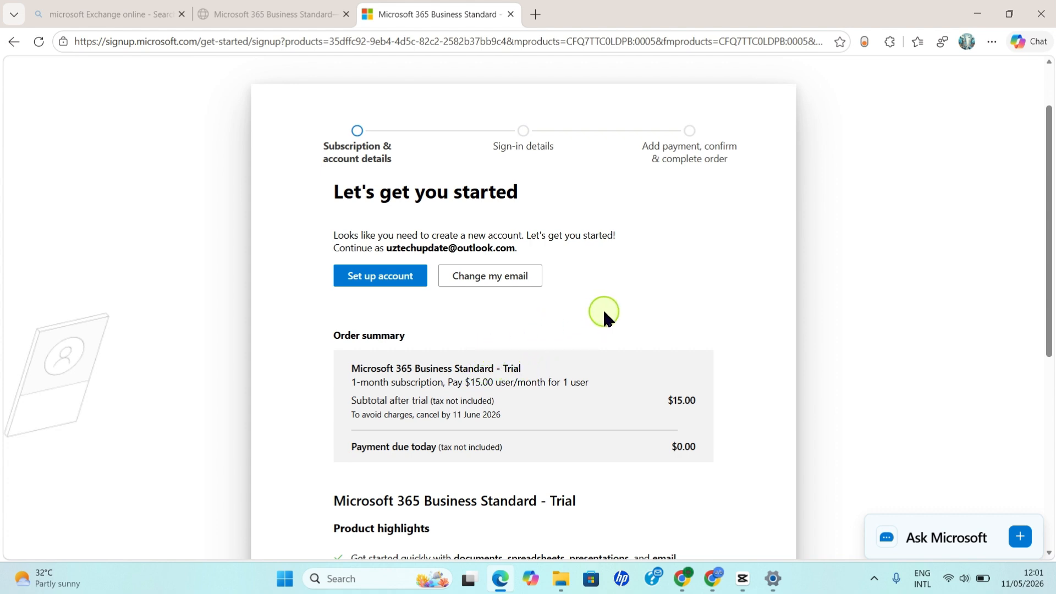
pyautogui.click(385, 280)
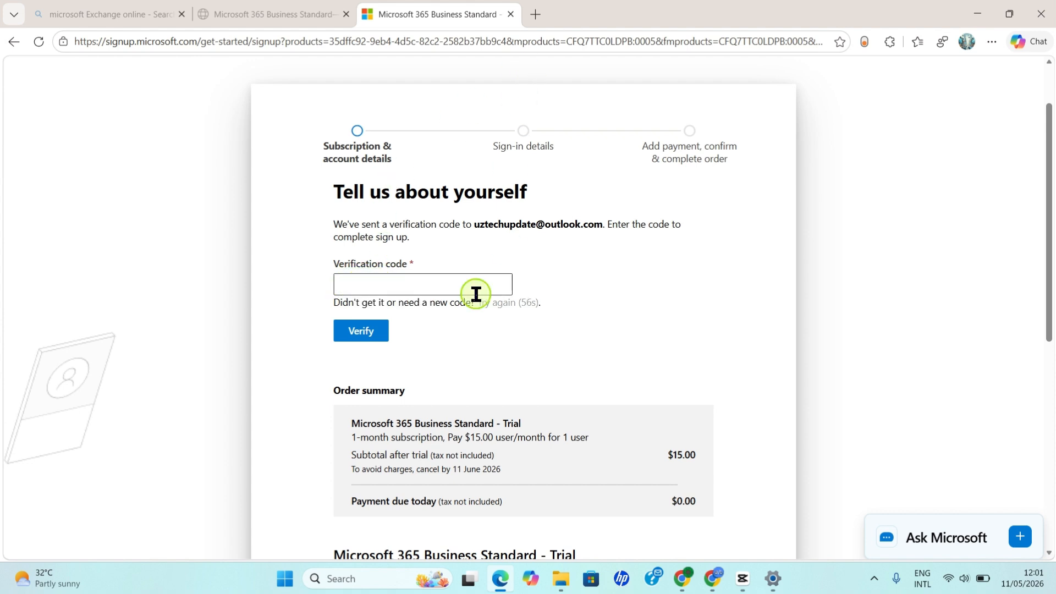
# - Open the Outlook on the web inbox in a new browser tab
pyautogui.click(537, 15)
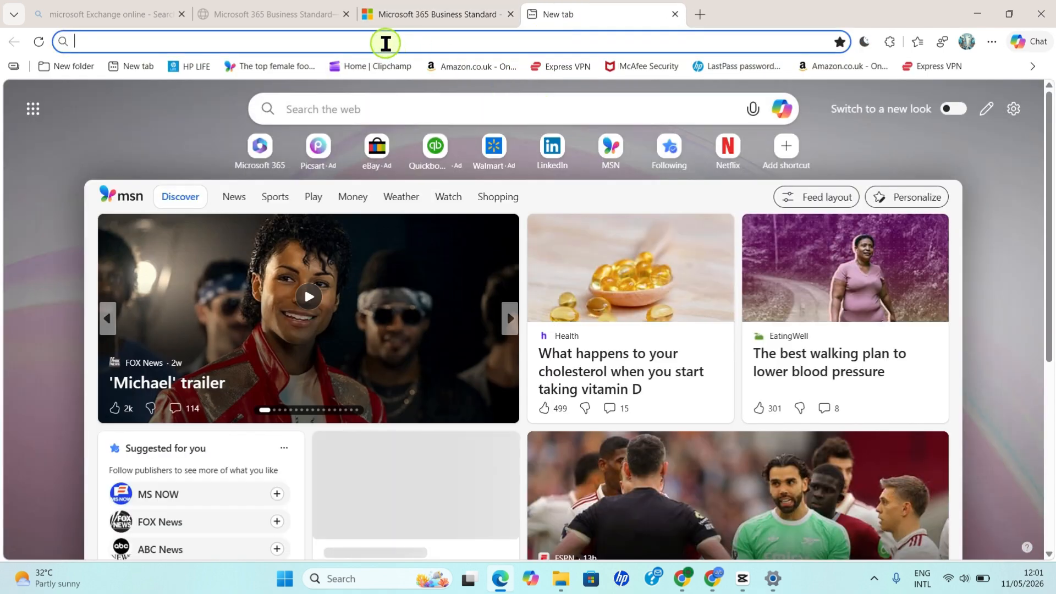
pyautogui.write('ou')
pyautogui.press('Return')
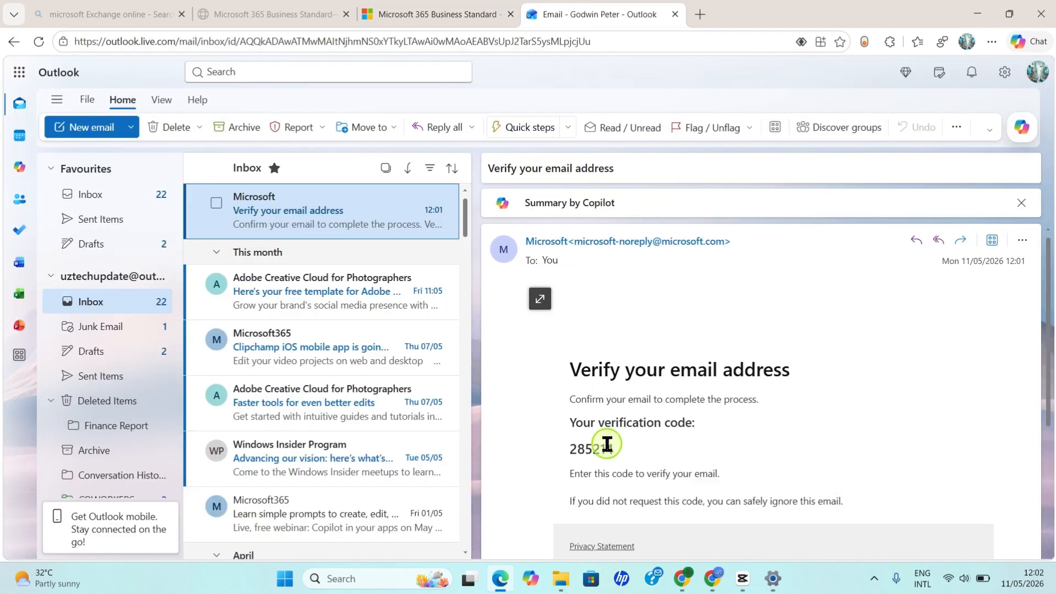
# - Copy the code from Microsoft's verification email and return to the signup code field
pyautogui.moveTo(615, 448); pyautogui.dragTo(576, 448)
pyautogui.doubleClick(611, 454)
pyautogui.hotkey('ctrl', 'c')
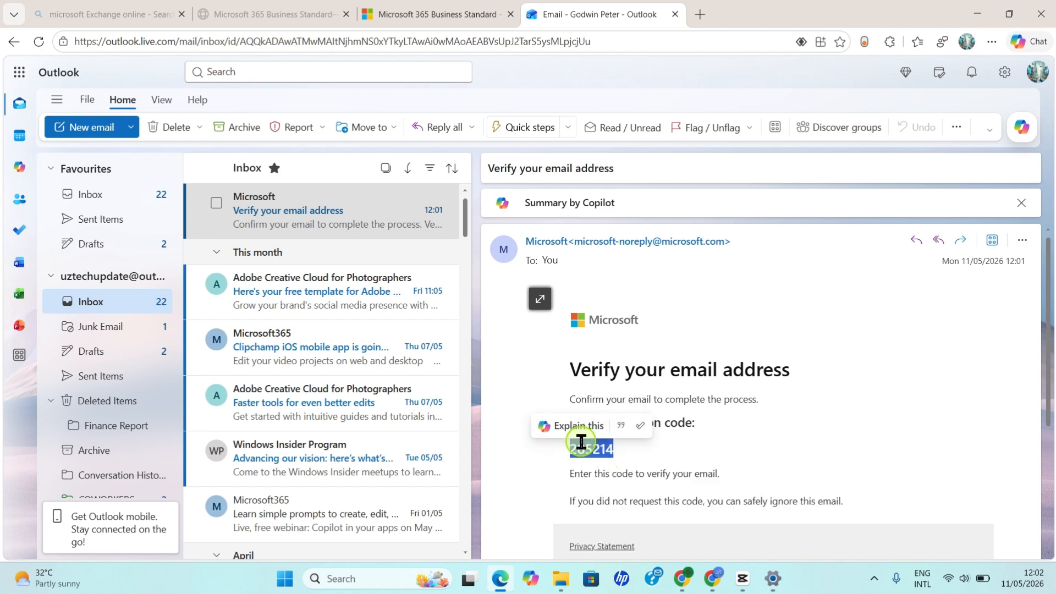
pyautogui.click(451, 8)
pyautogui.click(368, 284)
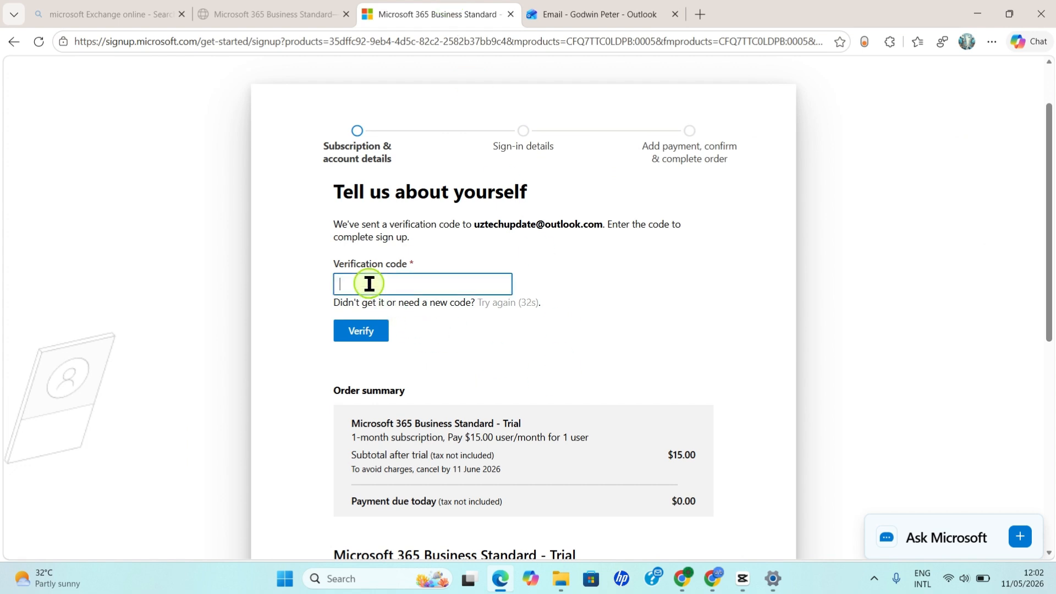
# - Verify the email with the pasted code, then submit the 'Tell us about yourself' details
pyautogui.hotkey('ctrl', 'v')
pyautogui.click(363, 331)
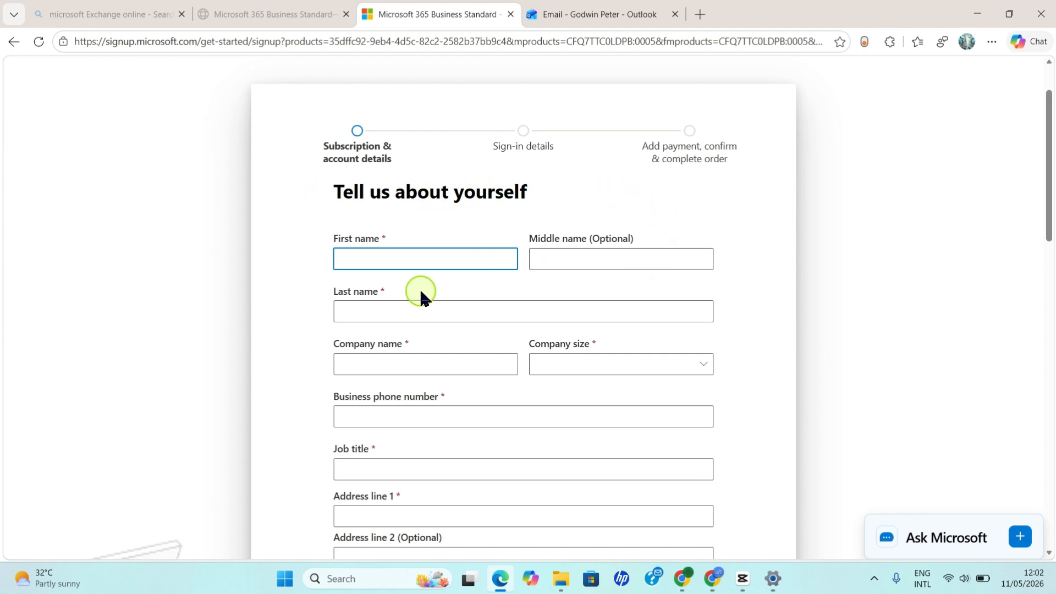
pyautogui.scroll(-5, 387, 345)
pyautogui.scroll(-6, 552, 344)
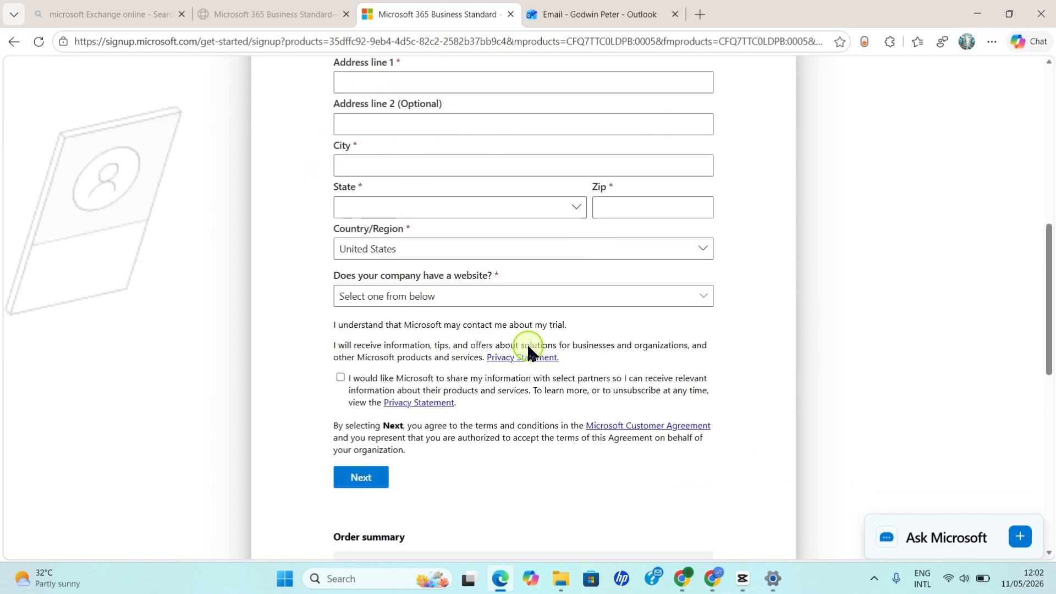
pyautogui.scroll(-7, 564, 371)
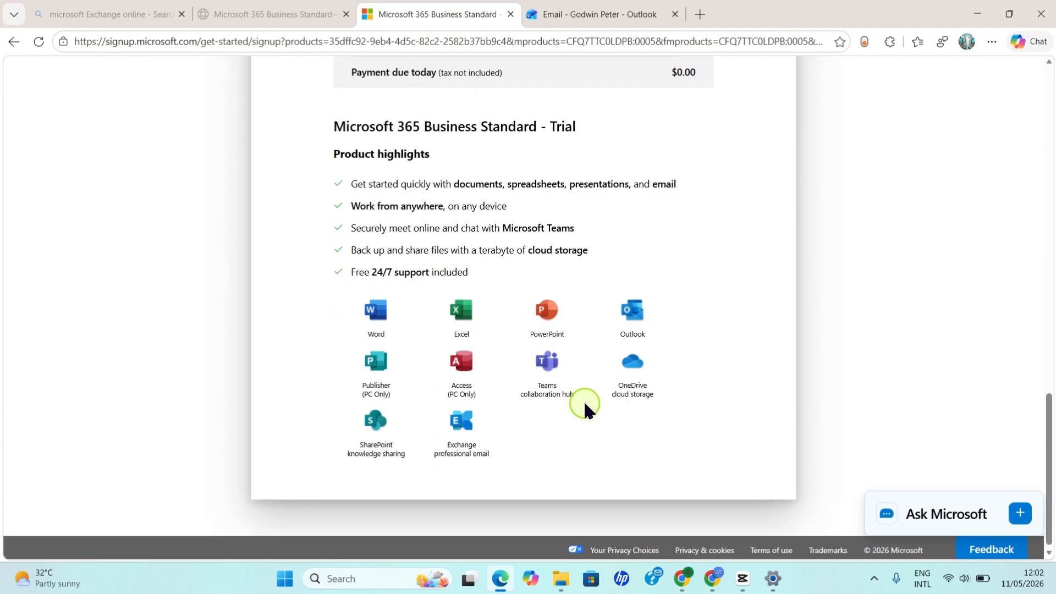
pyautogui.scroll(8, 584, 399)
pyautogui.scroll(3, 466, 374)
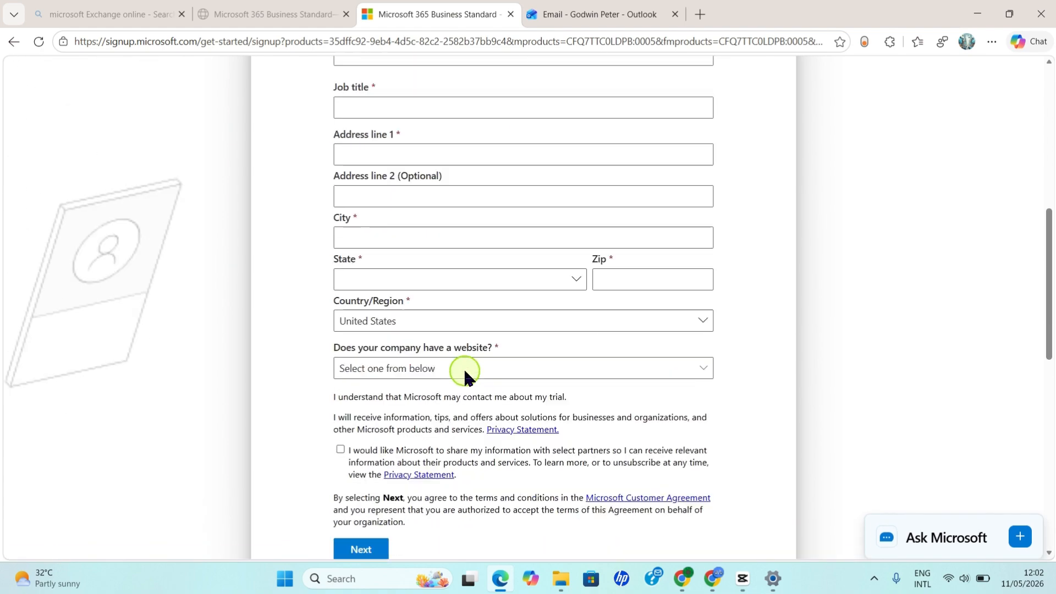
pyautogui.scroll(-3, 479, 385)
pyautogui.click(373, 368)
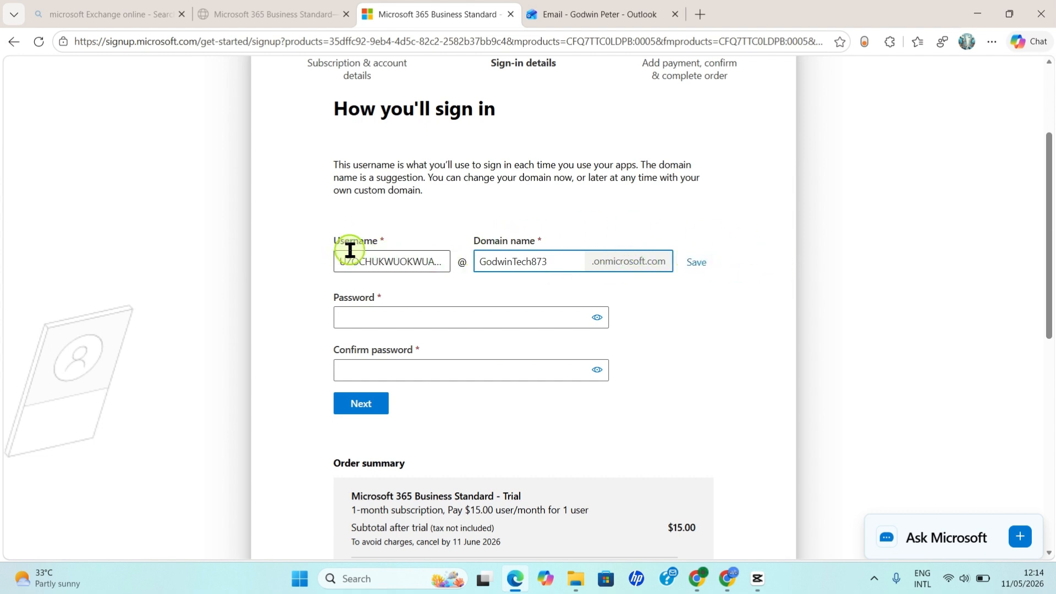
# - Replace the suggested sign-in username with the new pasted one
pyautogui.click(419, 256)
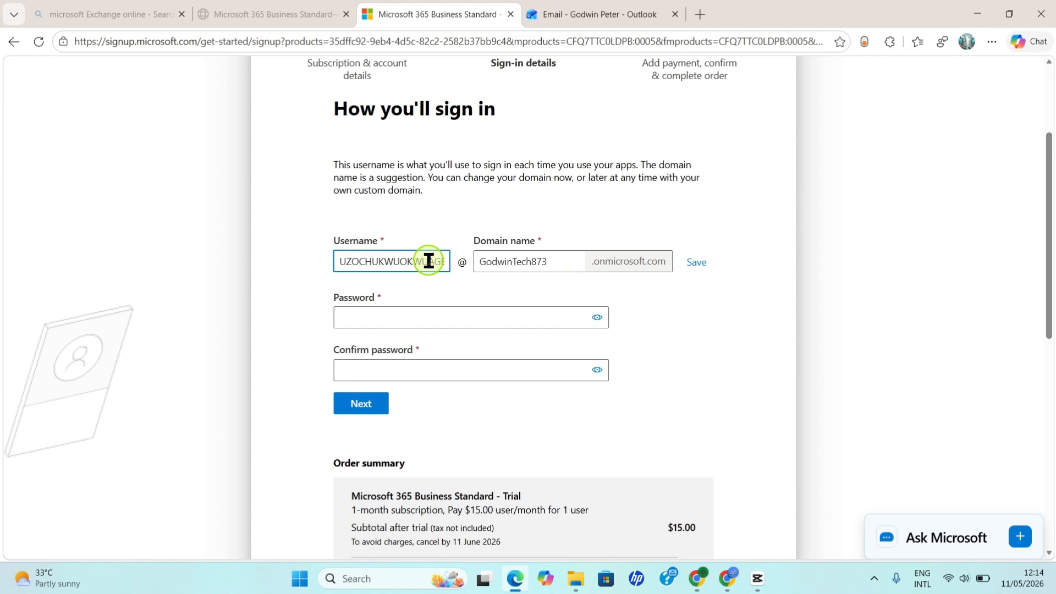
pyautogui.hotkey('ctrl', 'a')
pyautogui.write('Godwintechreal')
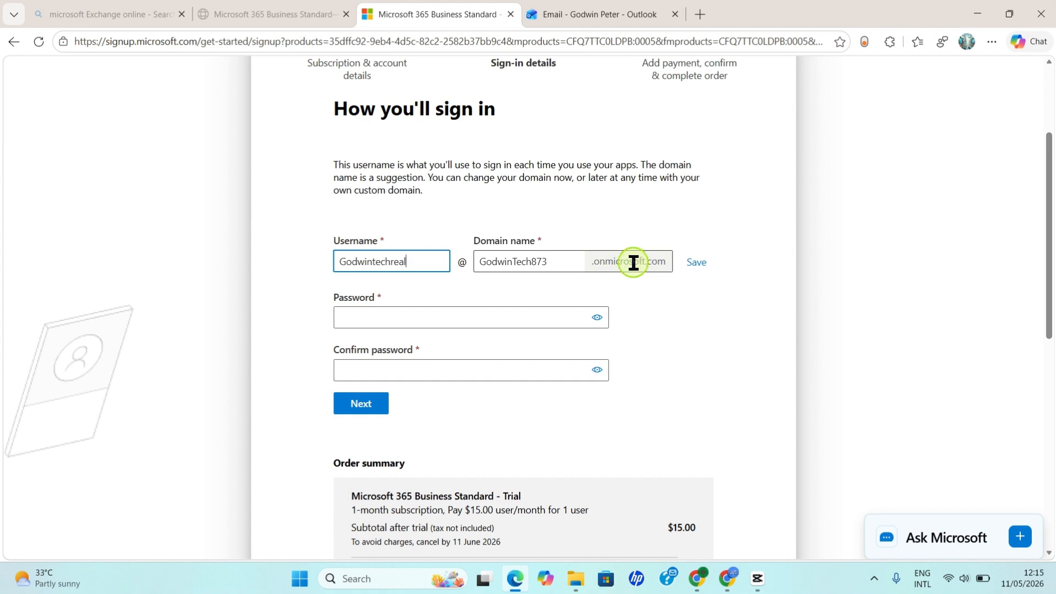
# - Try 'Tech247' as the domain name and adjust it until one is available
pyautogui.click(551, 262)
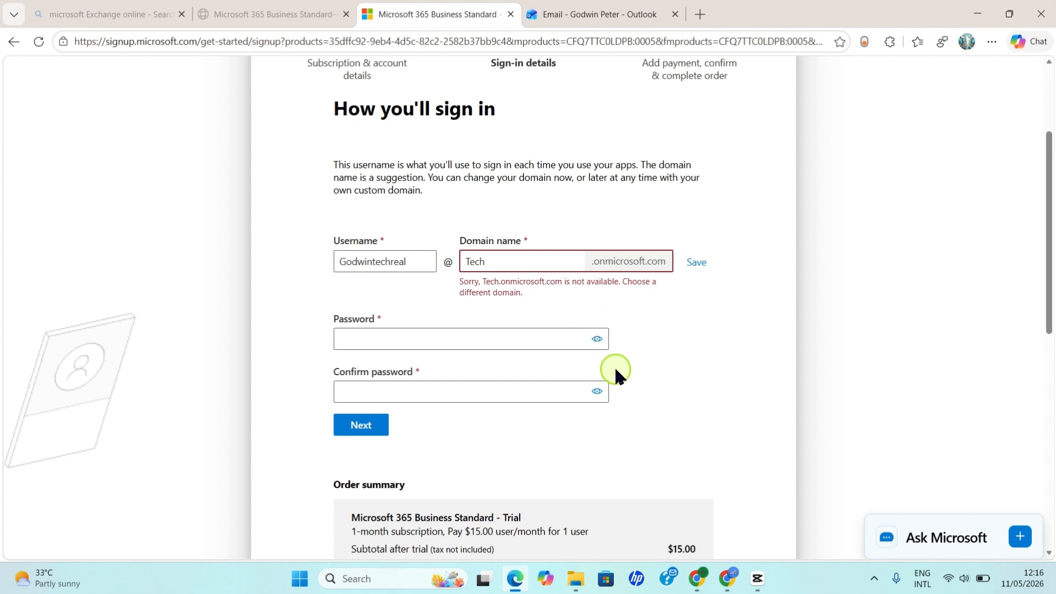
pyautogui.write('247')
pyautogui.click(698, 262)
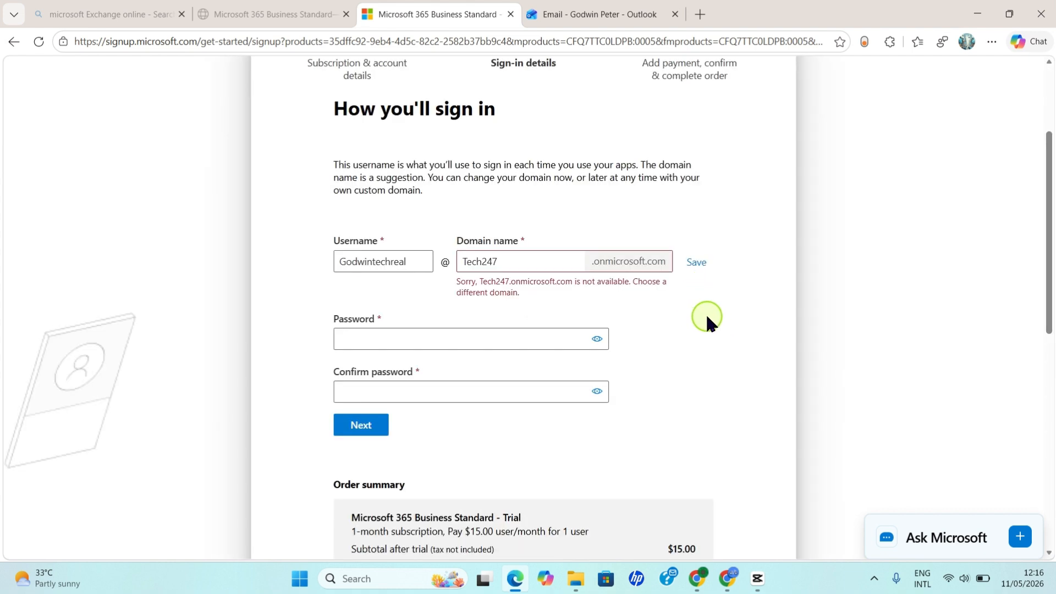
pyautogui.click(492, 258)
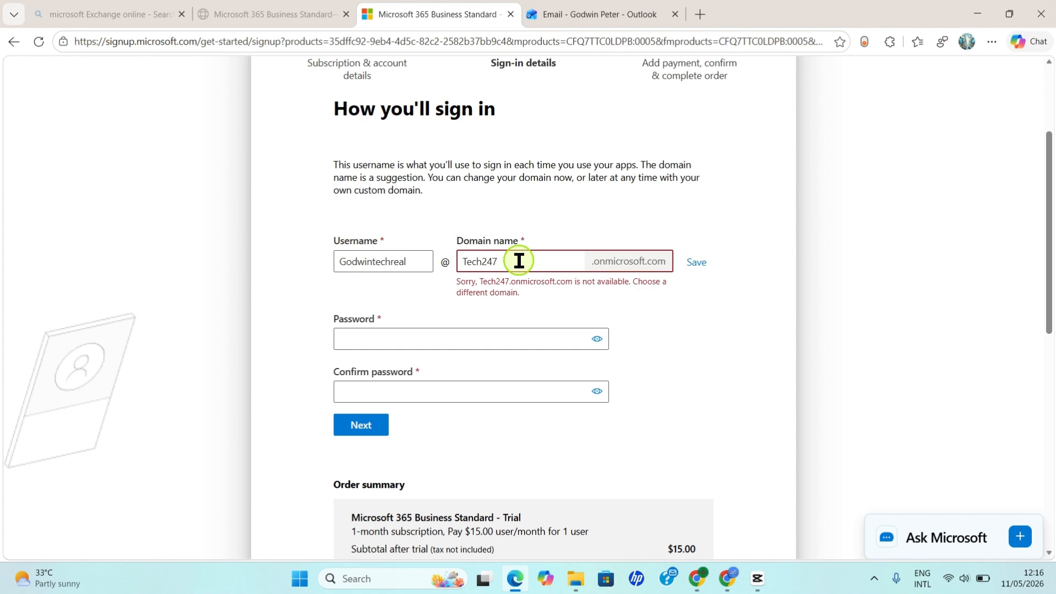
pyautogui.press('Left')
pyautogui.press('Left')
pyautogui.press('Left')
pyautogui.write('ip')
pyautogui.press('BackSpace')
pyautogui.press('BackSpace')
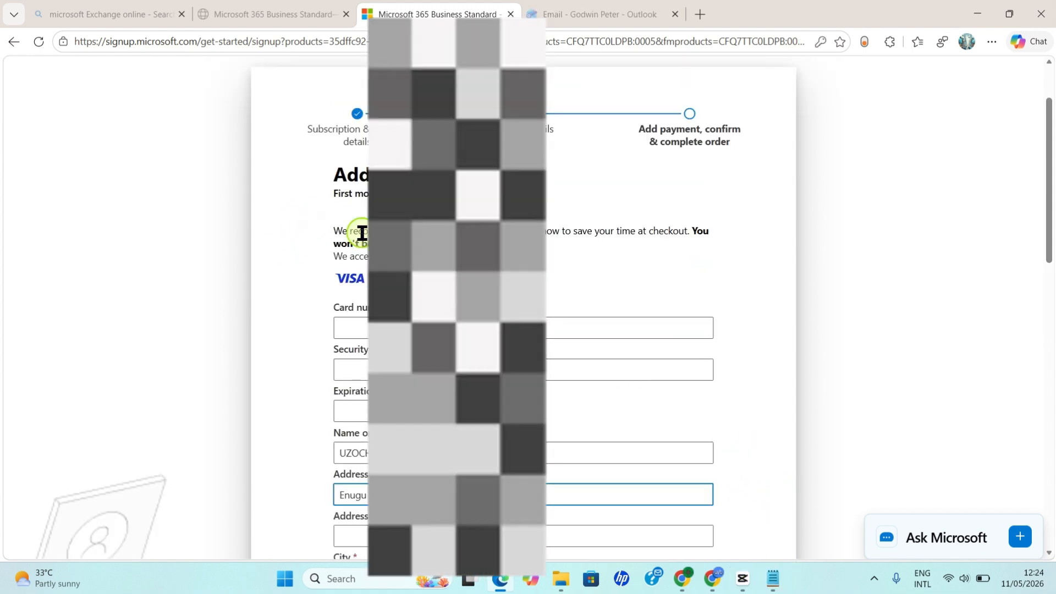
# - Scroll the order to review the Summary: $1.13 tax, $16.13 monthly, $0.00 today
pyautogui.scroll(-2, 362, 233)
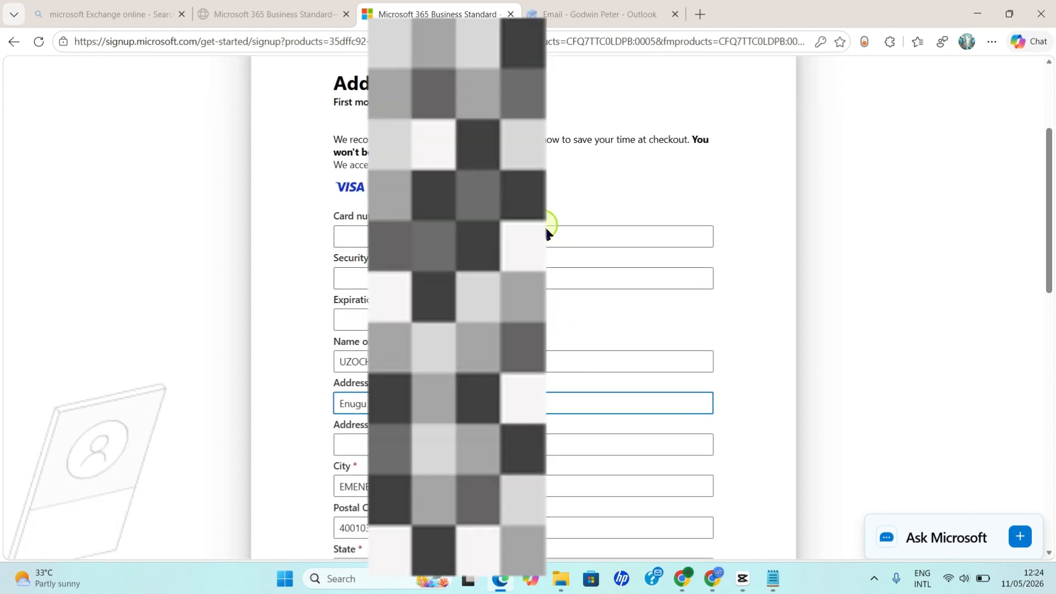
pyautogui.scroll(-8, 556, 241)
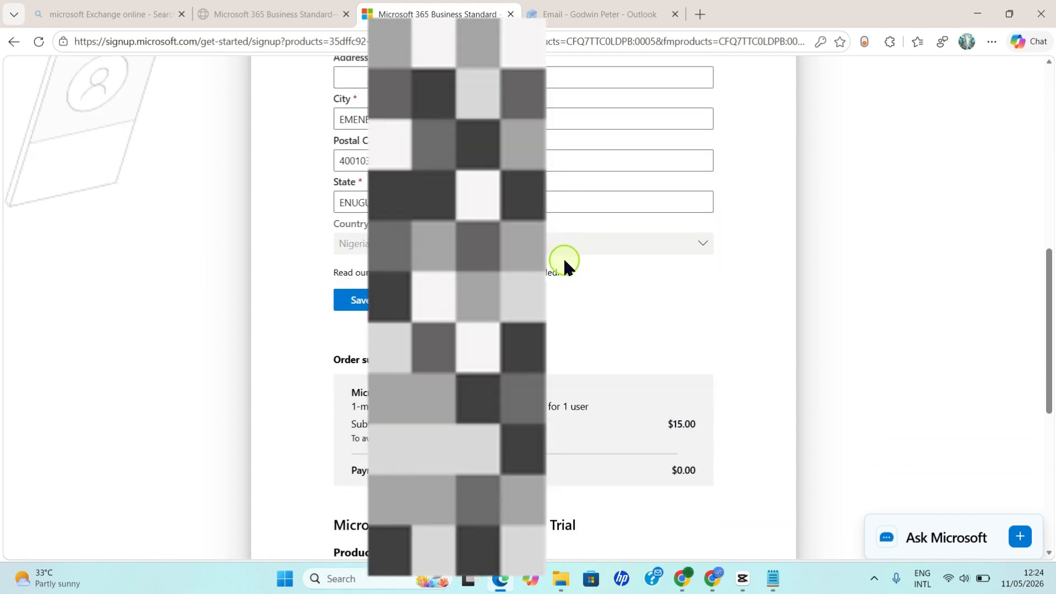
pyautogui.scroll(-2, 637, 317)
pyautogui.scroll(5, 737, 303)
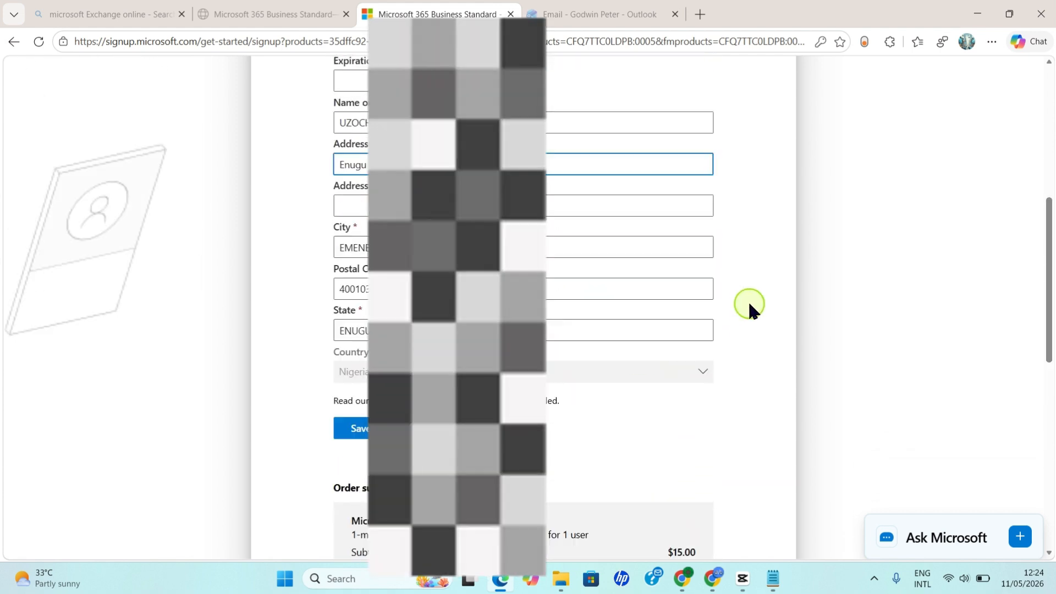
pyautogui.scroll(3, 748, 305)
pyautogui.scroll(-6, 750, 314)
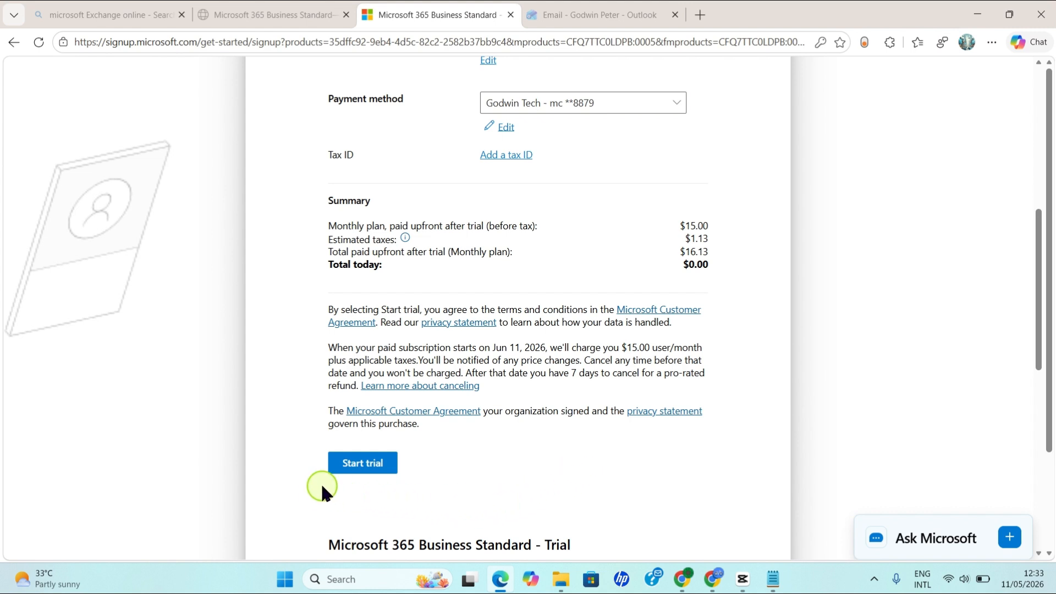
# - Start the Business Standard trial and continue past the account-security prompt
pyautogui.click(358, 469)
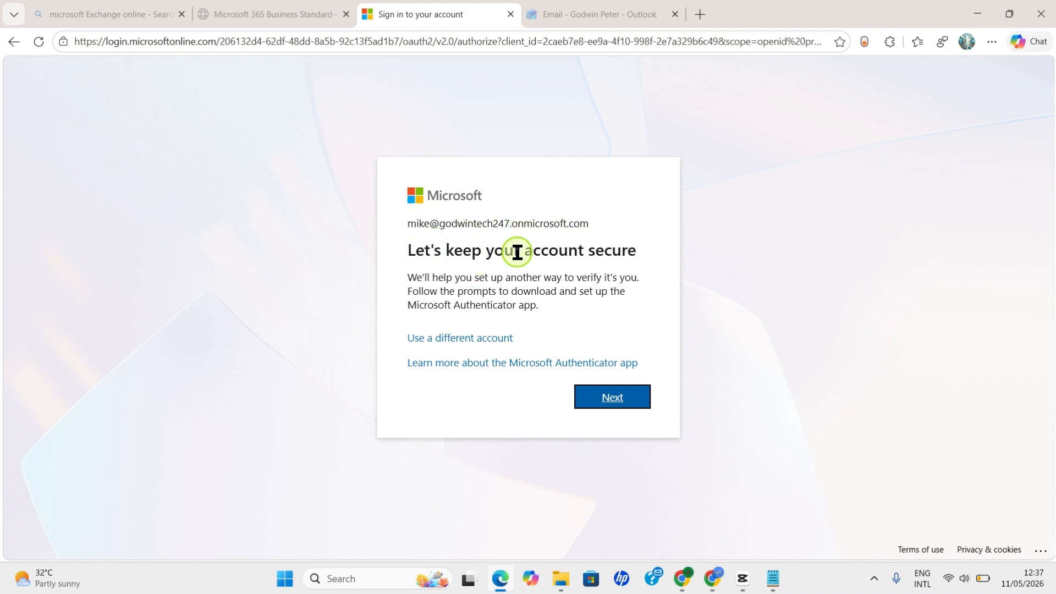
pyautogui.click(607, 399)
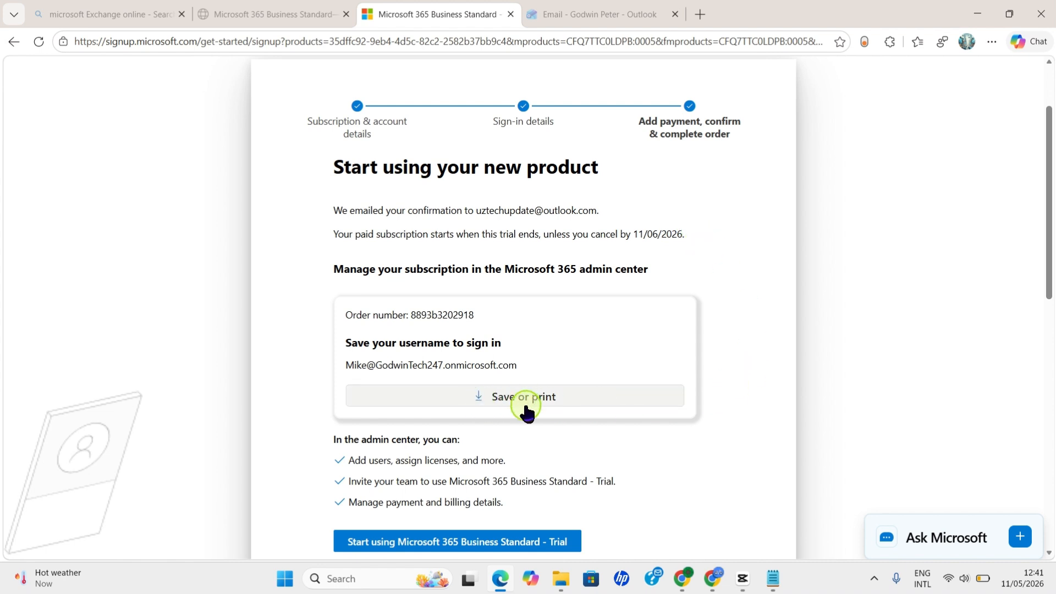
# - Print the sign-in next-steps sheet to a PDF named 'm365 buz'
pyautogui.click(508, 400)
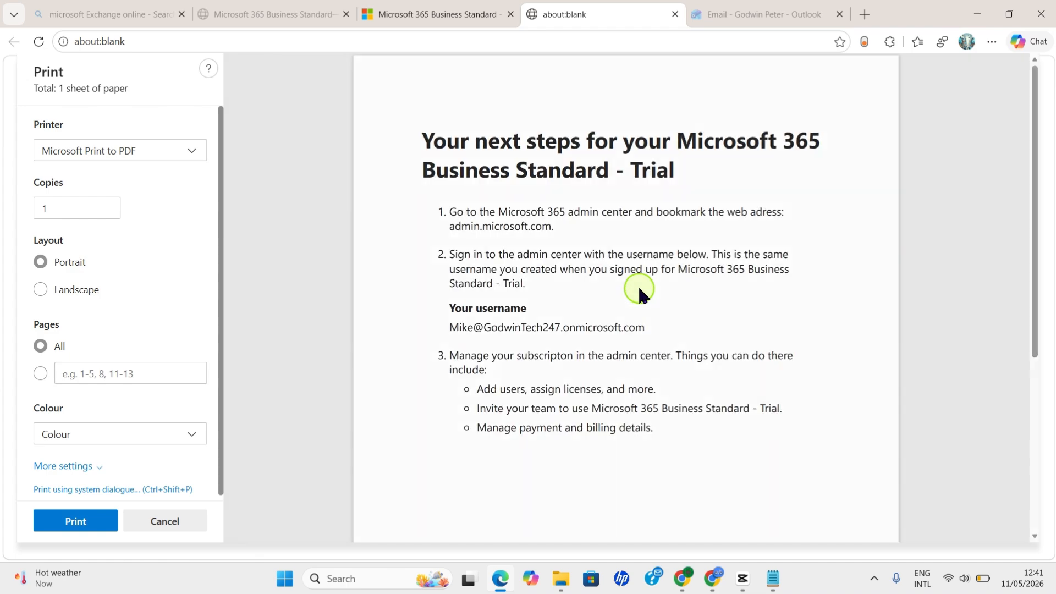
pyautogui.click(62, 523)
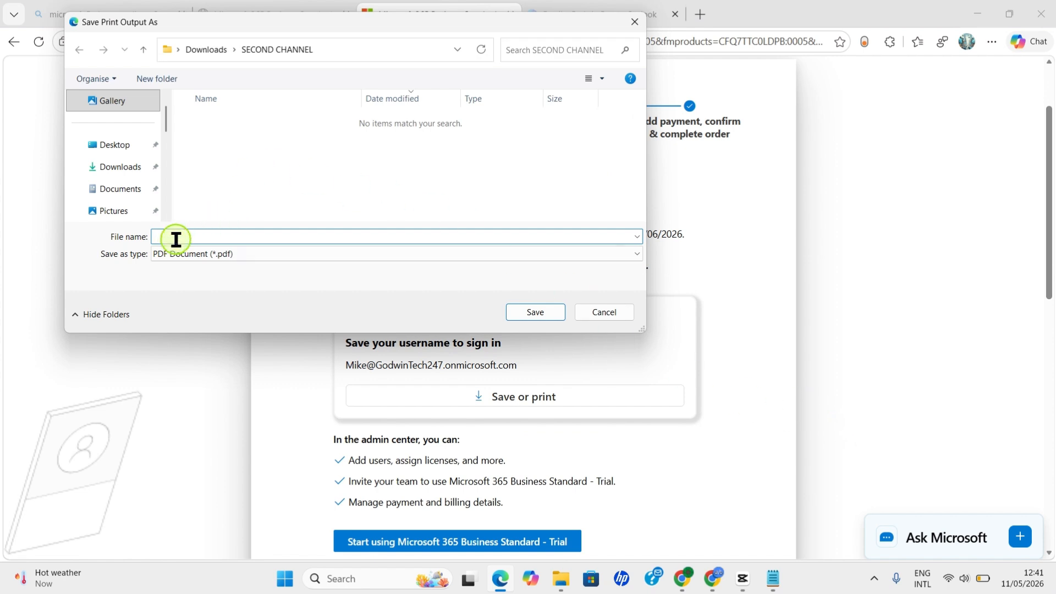
pyautogui.write('m365 buz')
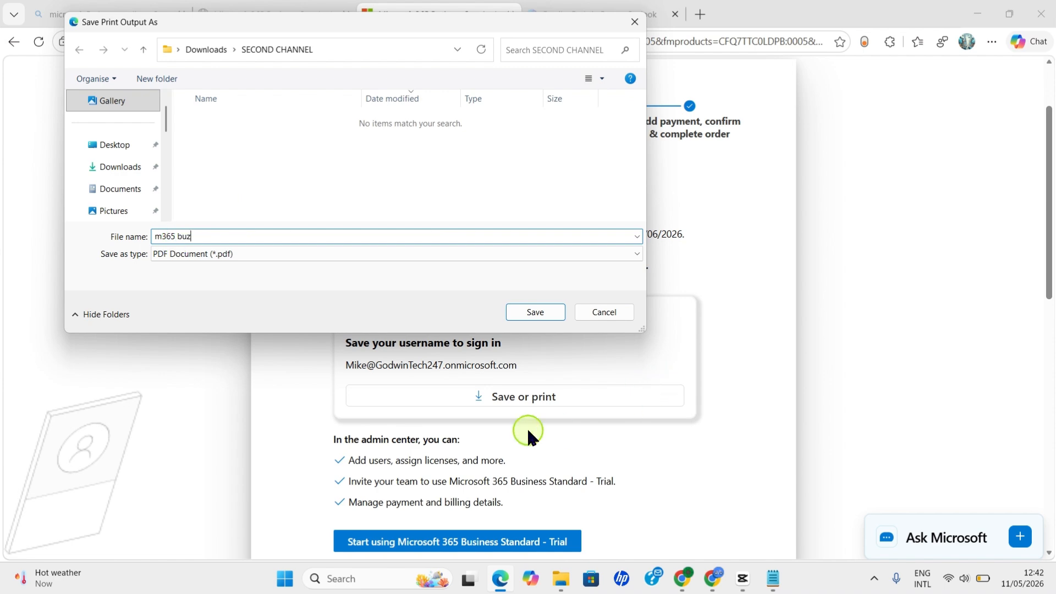
pyautogui.click(534, 312)
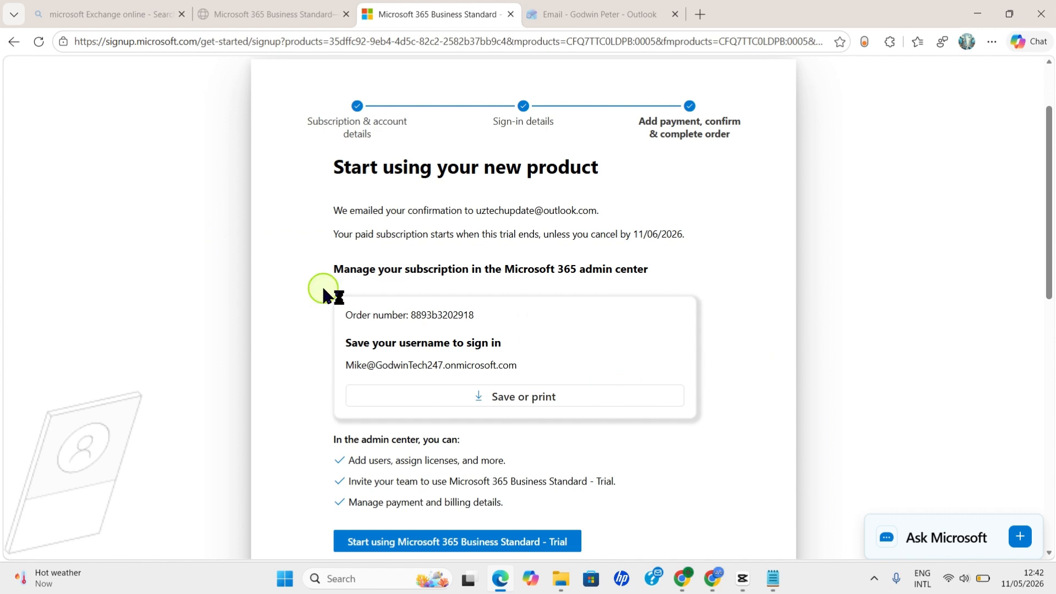
# - Continue to the Microsoft 365 admin center, signing in with the new admin account
pyautogui.scroll(-5, 714, 321)
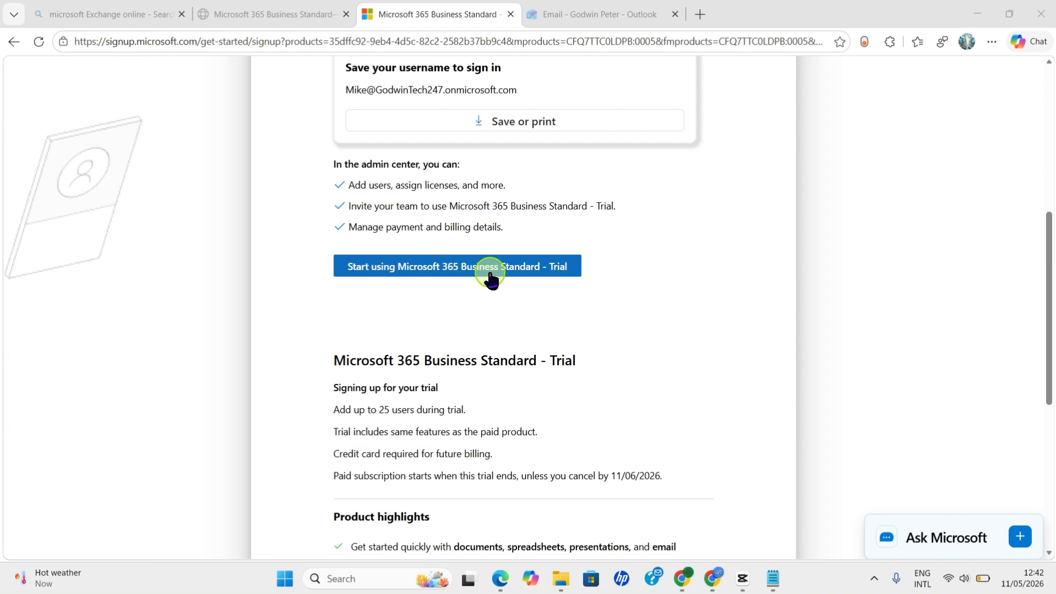
pyautogui.click(515, 272)
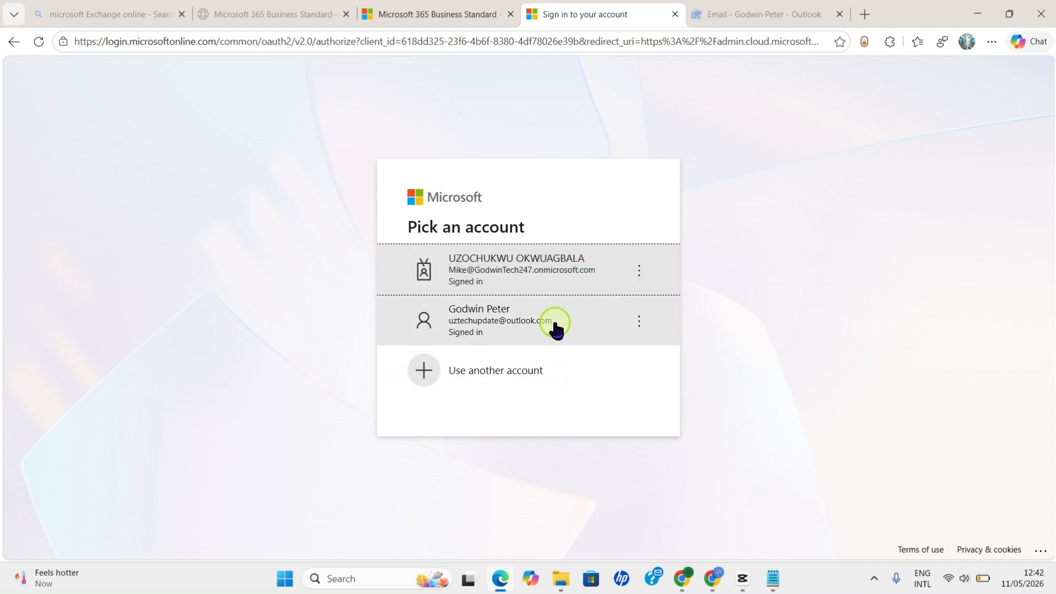
pyautogui.click(548, 282)
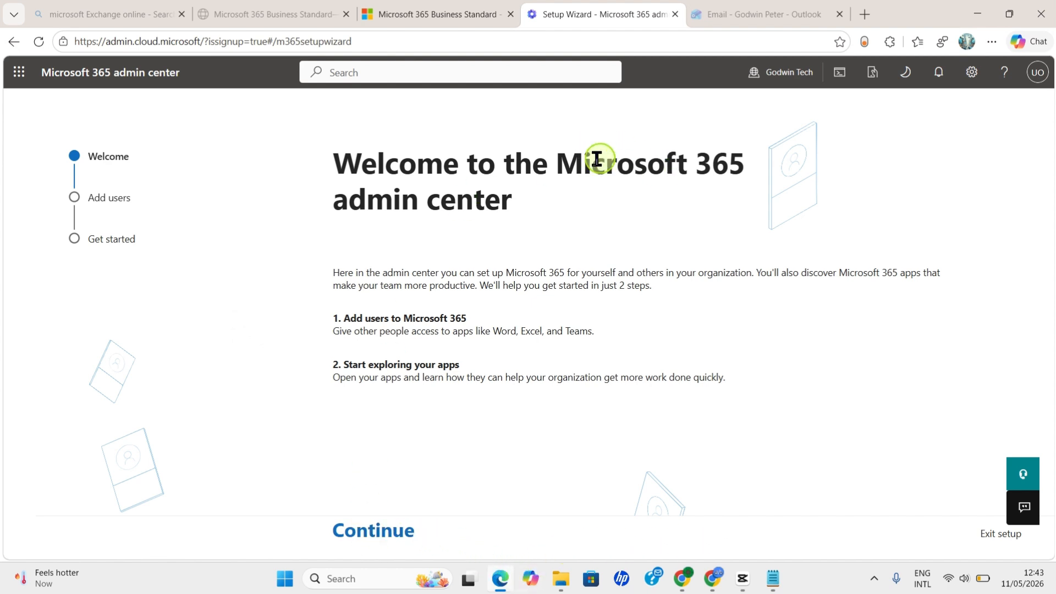
# - Add one user with first name, last name and username in the setup wizard
pyautogui.click(360, 530)
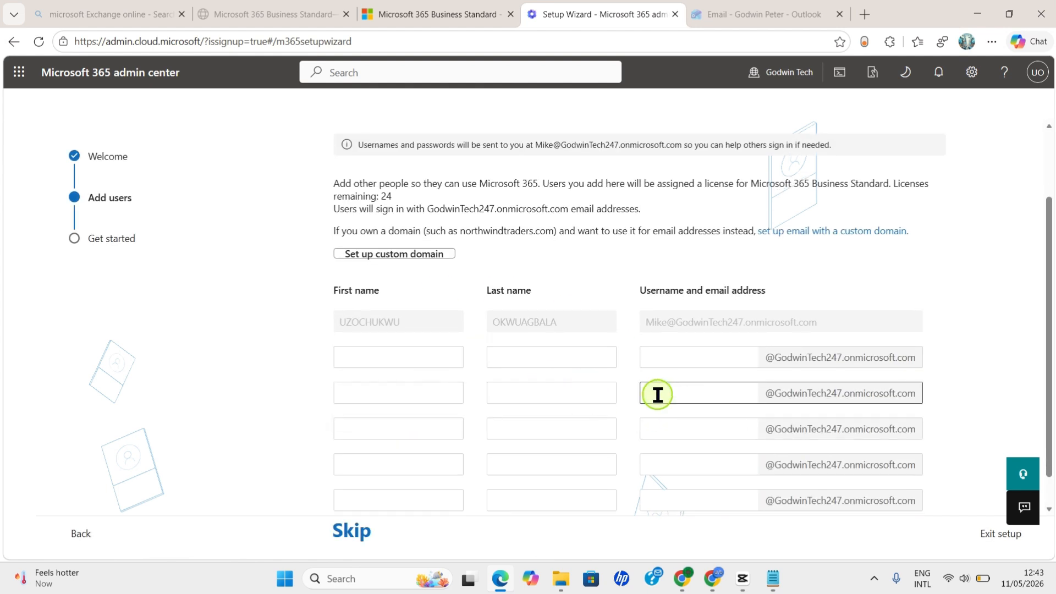
pyautogui.scroll(-1, 473, 391)
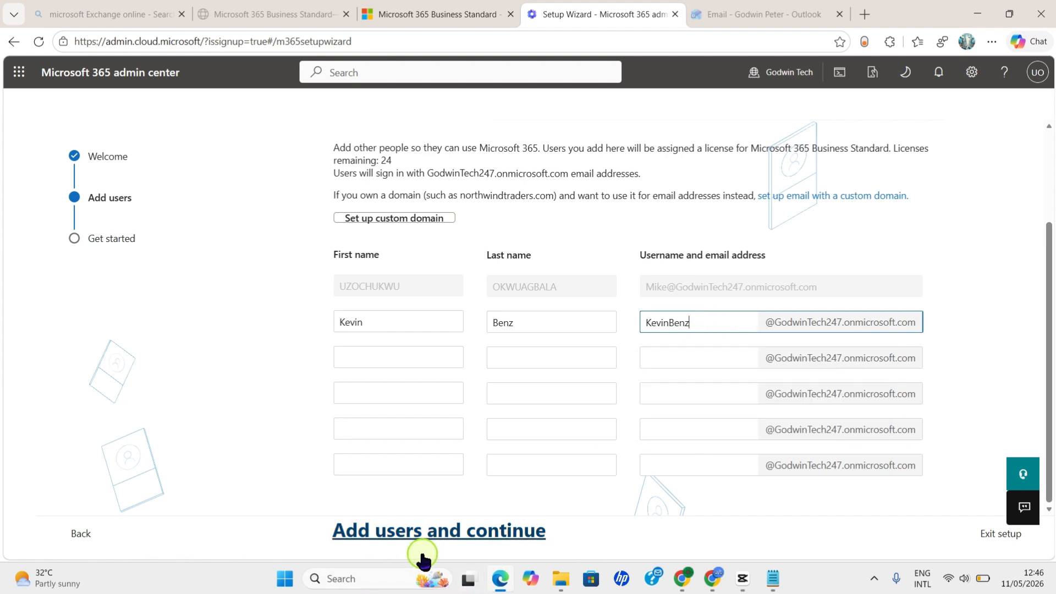
pyautogui.click(400, 536)
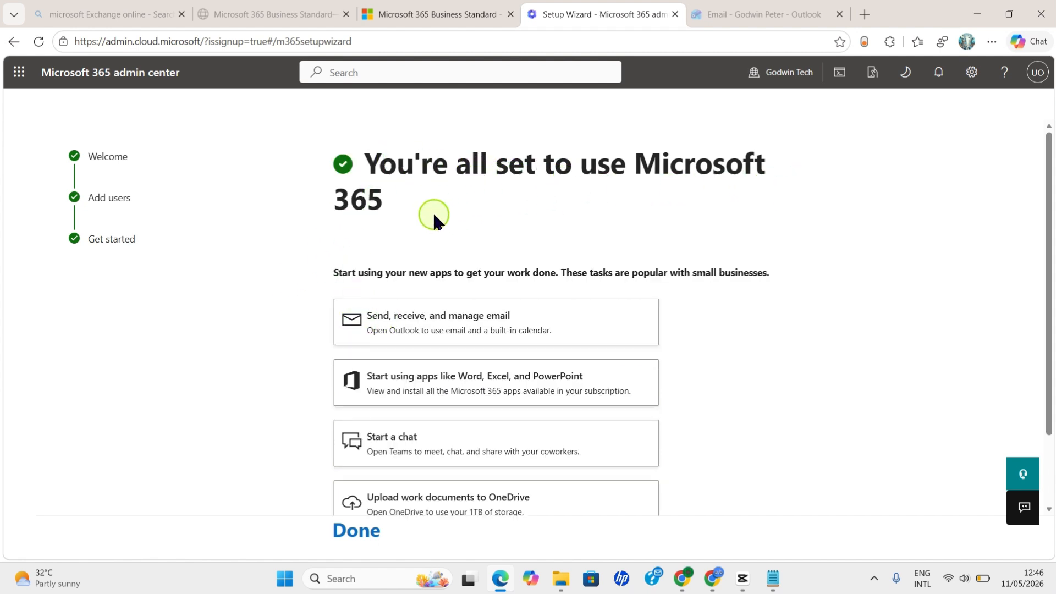
pyautogui.scroll(-3, 432, 212)
# - Finish the setup wizard and submit next steps: Word, Excel, PowerPoint as important, 'I've done it before'
pyautogui.click(357, 536)
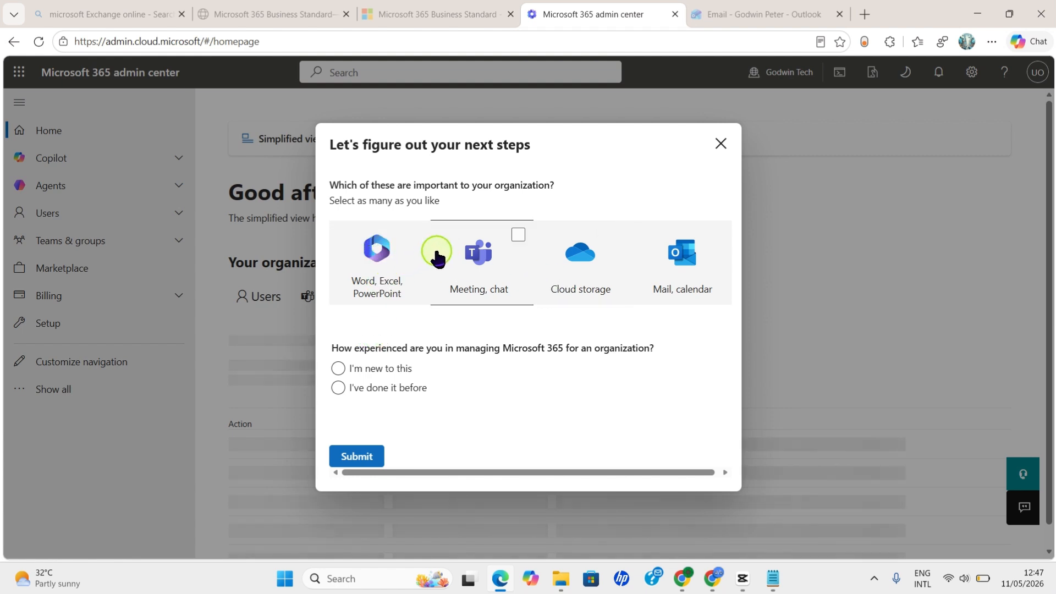
pyautogui.click(408, 242)
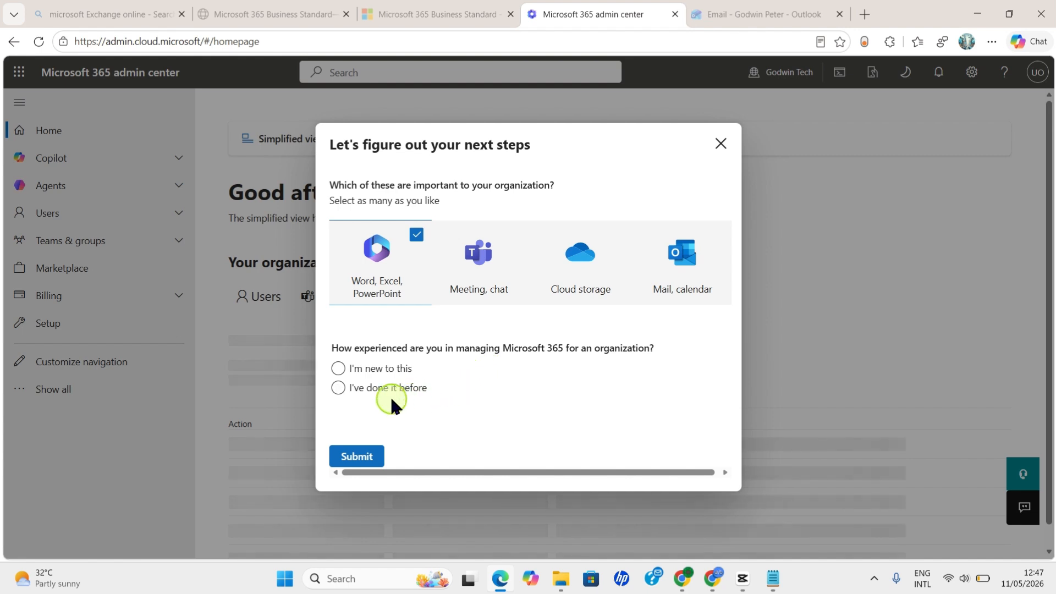
pyautogui.click(344, 391)
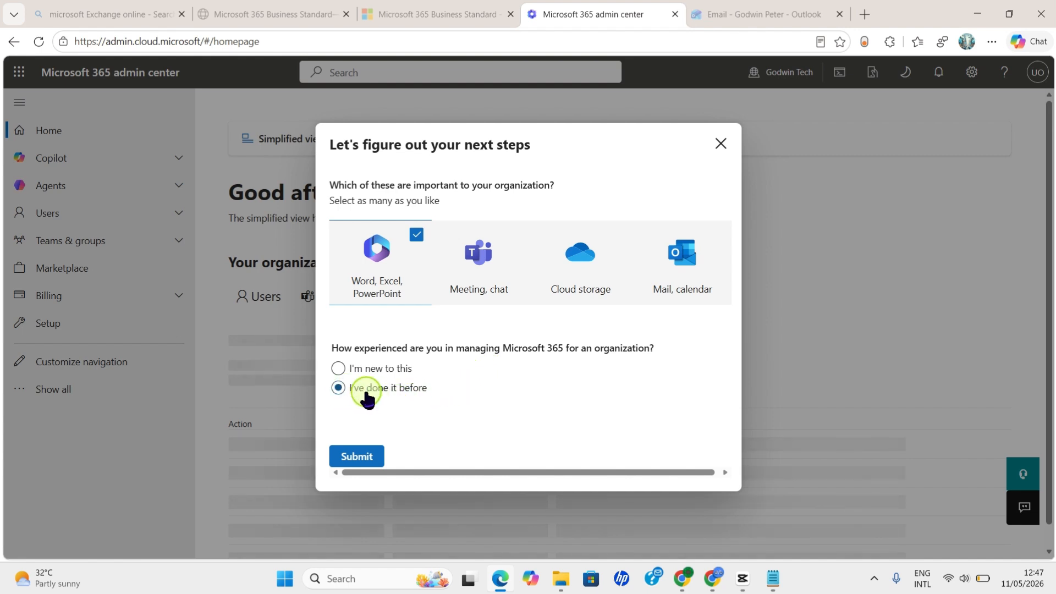
pyautogui.click(357, 458)
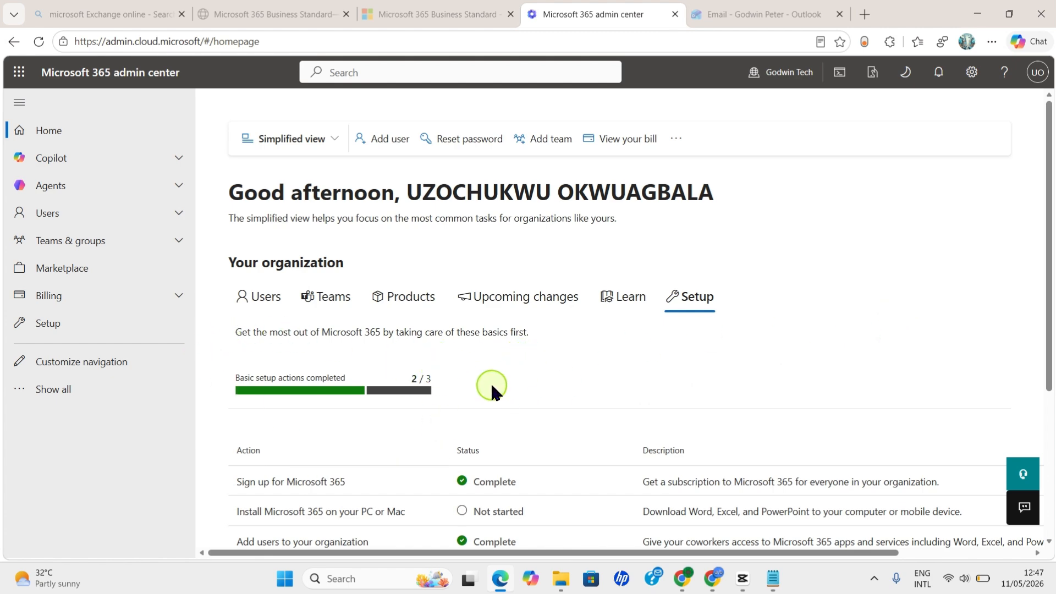
# - Review the Setup list, then expand Users to show Active users, Contacts, Guest users and Deleted users
pyautogui.scroll(-4, 819, 387)
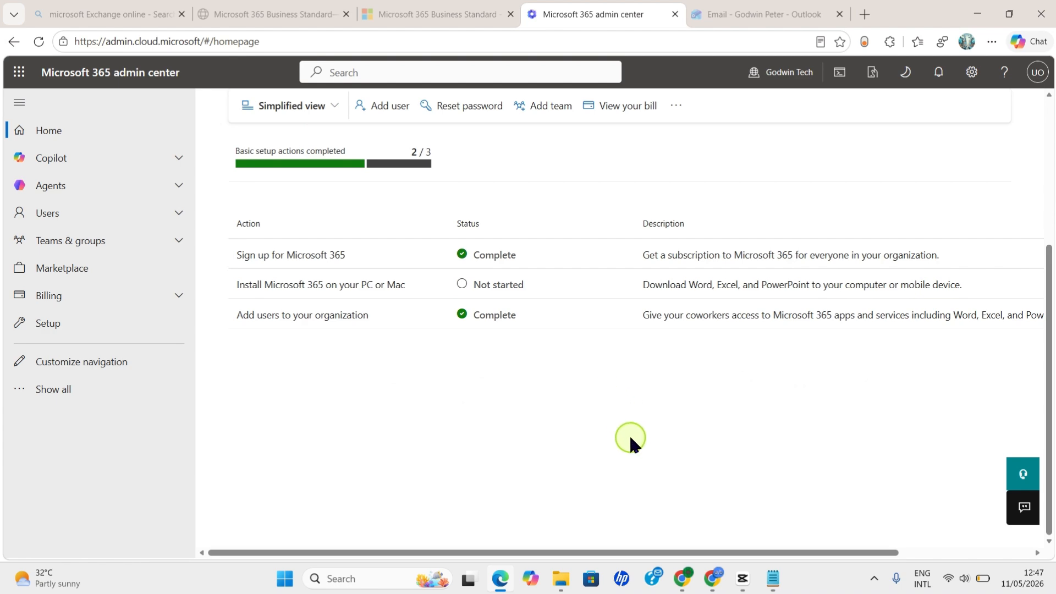
pyautogui.scroll(7, 629, 434)
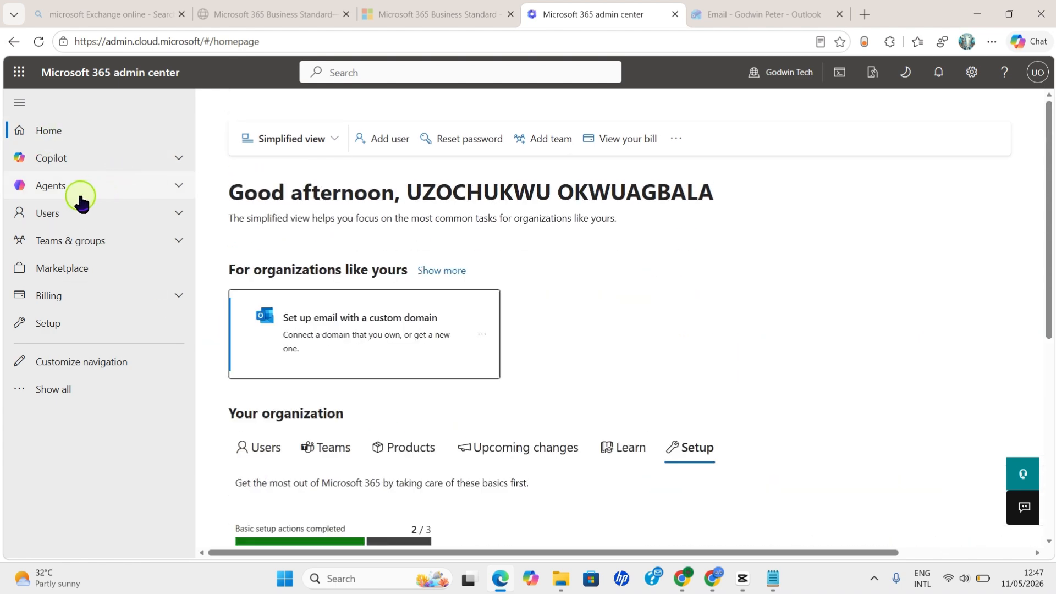
pyautogui.click(48, 216)
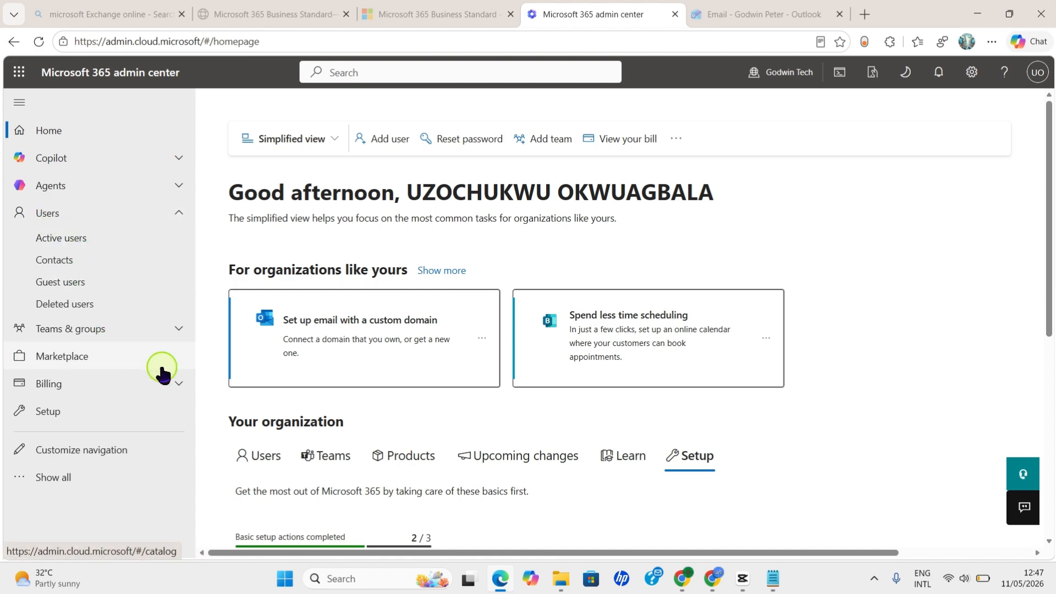
pyautogui.scroll(-3, 792, 494)
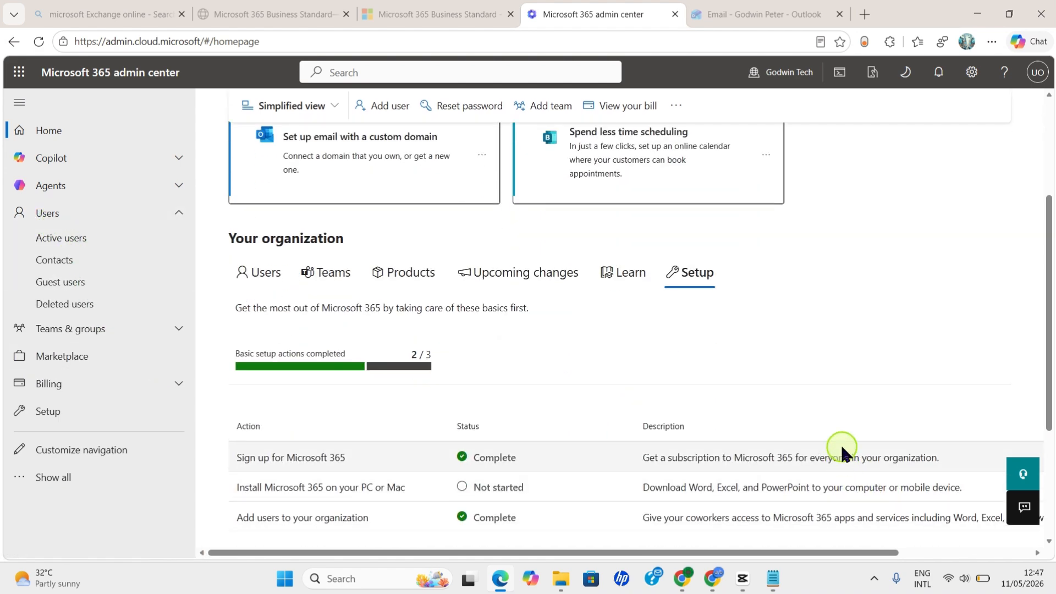
pyautogui.scroll(-3, 841, 448)
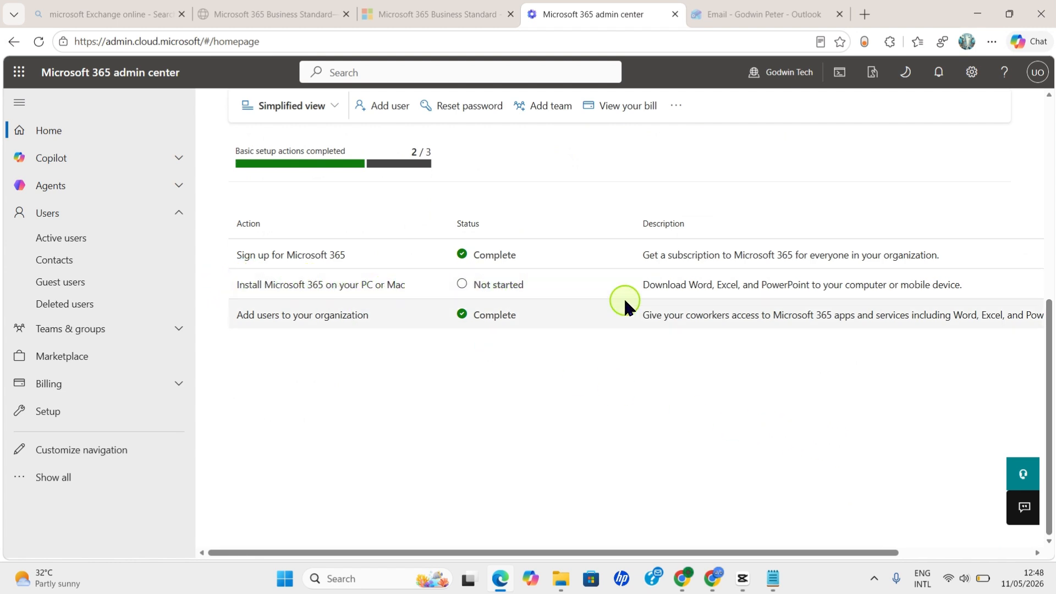
pyautogui.scroll(4, 715, 463)
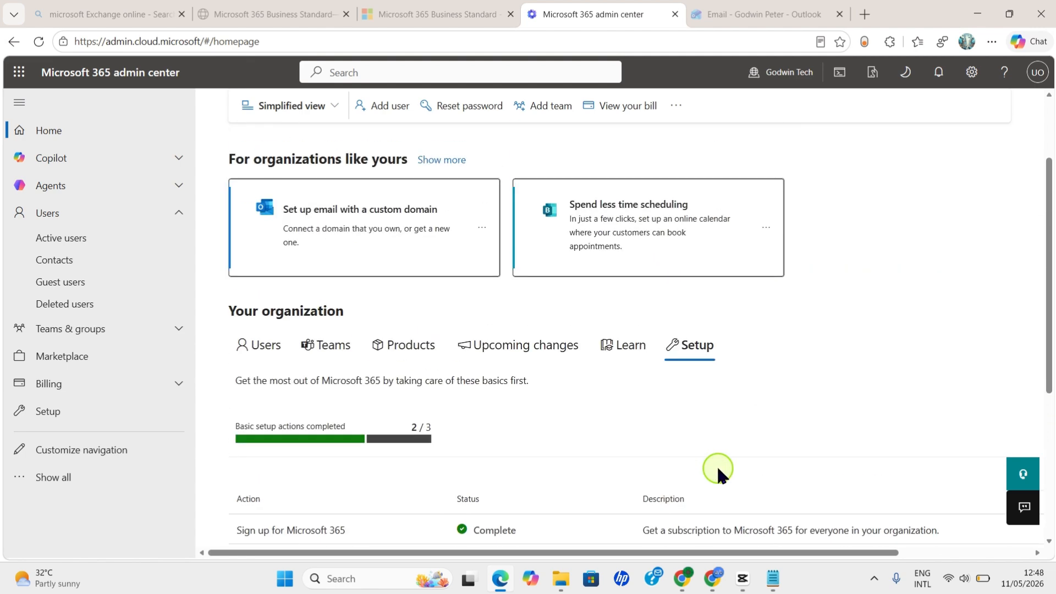
pyautogui.scroll(-2, 615, 448)
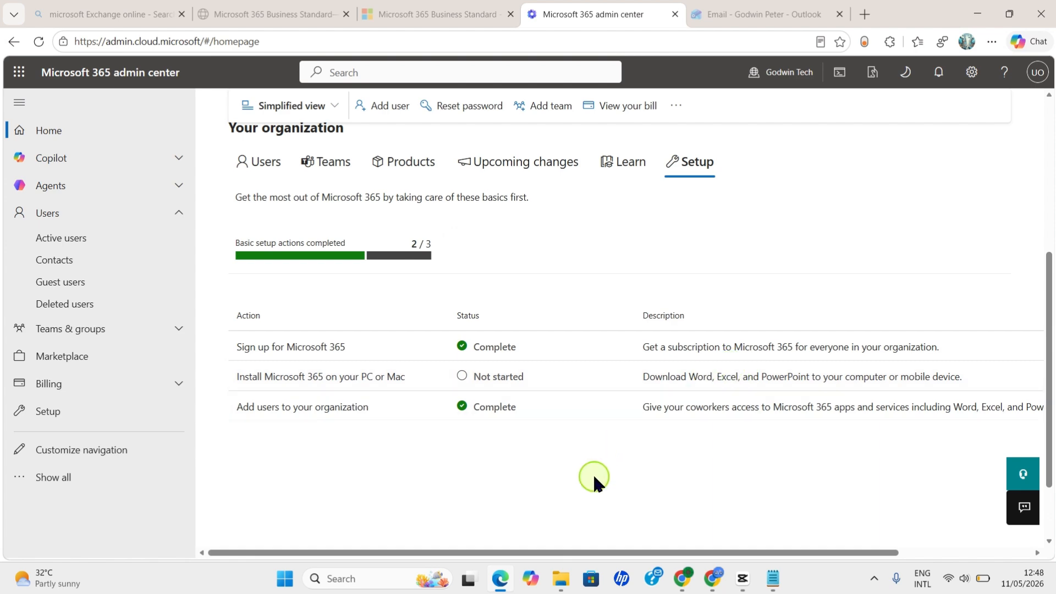
pyautogui.scroll(-2, 596, 471)
pyautogui.scroll(6, 575, 474)
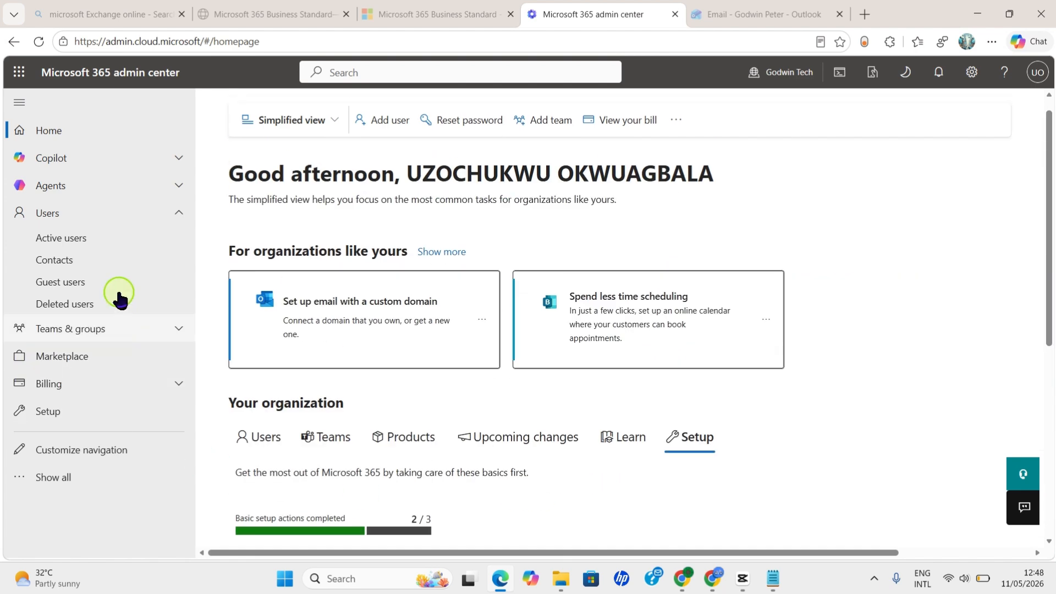